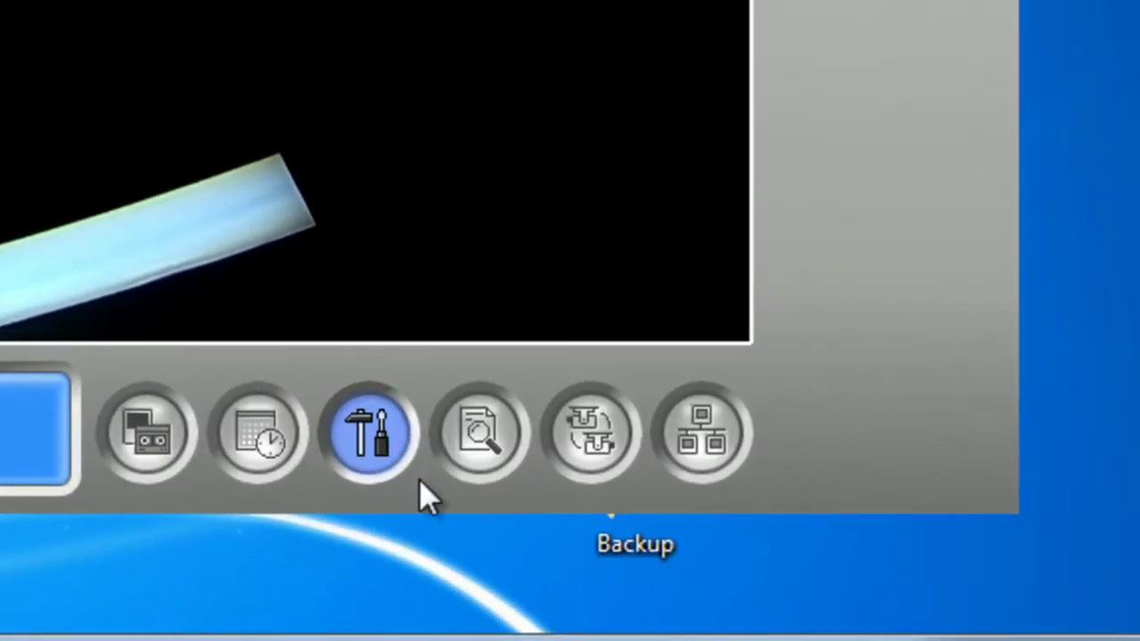
# Open the Video/Audio Log with Camera 1 as the source, leaving the view layout unchanged.
pyautogui.click(477, 419)
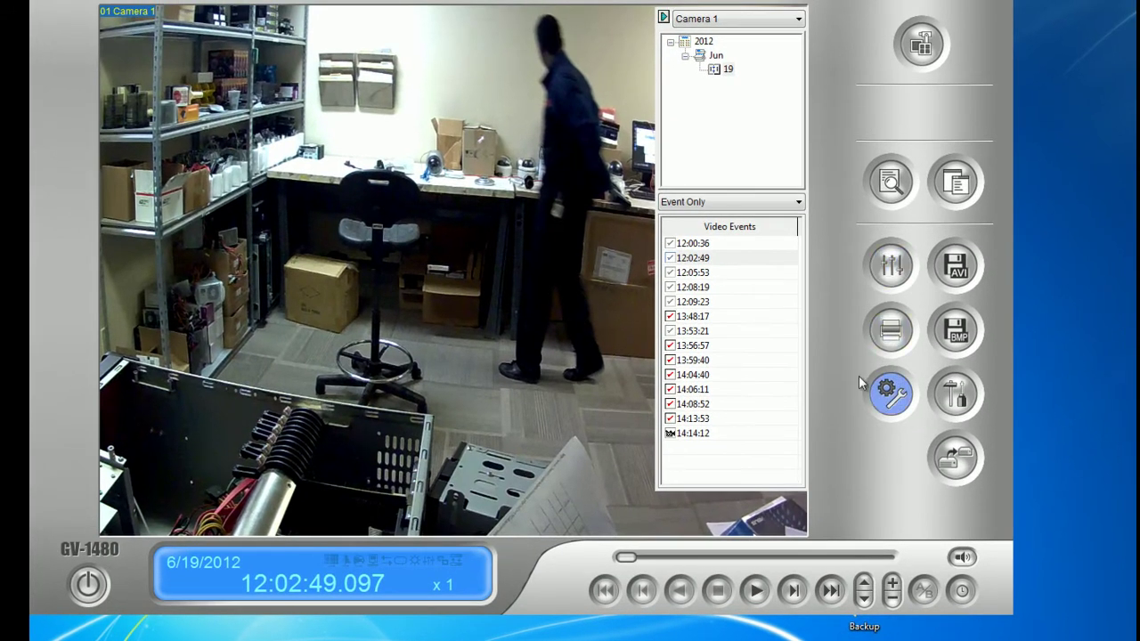
pyautogui.click(796, 22)
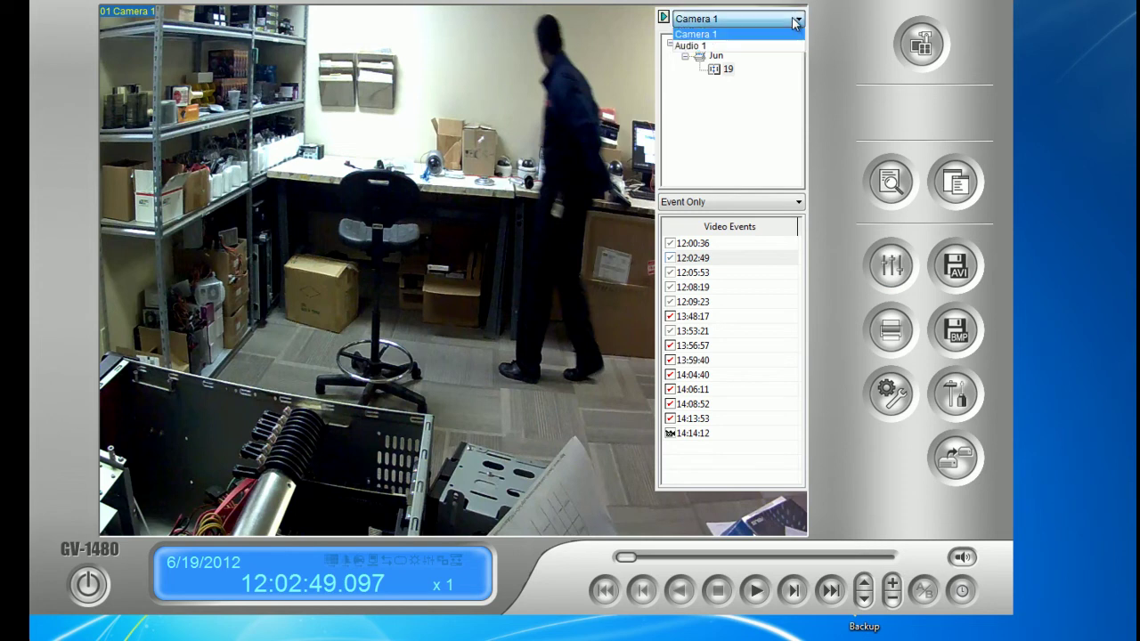
pyautogui.click(787, 22)
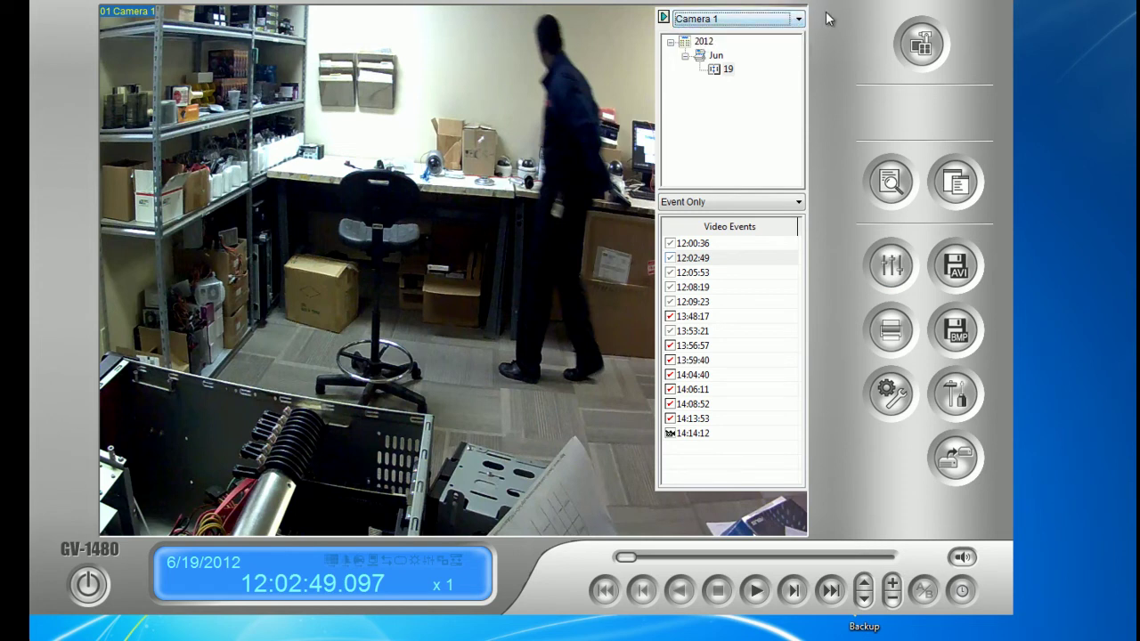
pyautogui.click(917, 45)
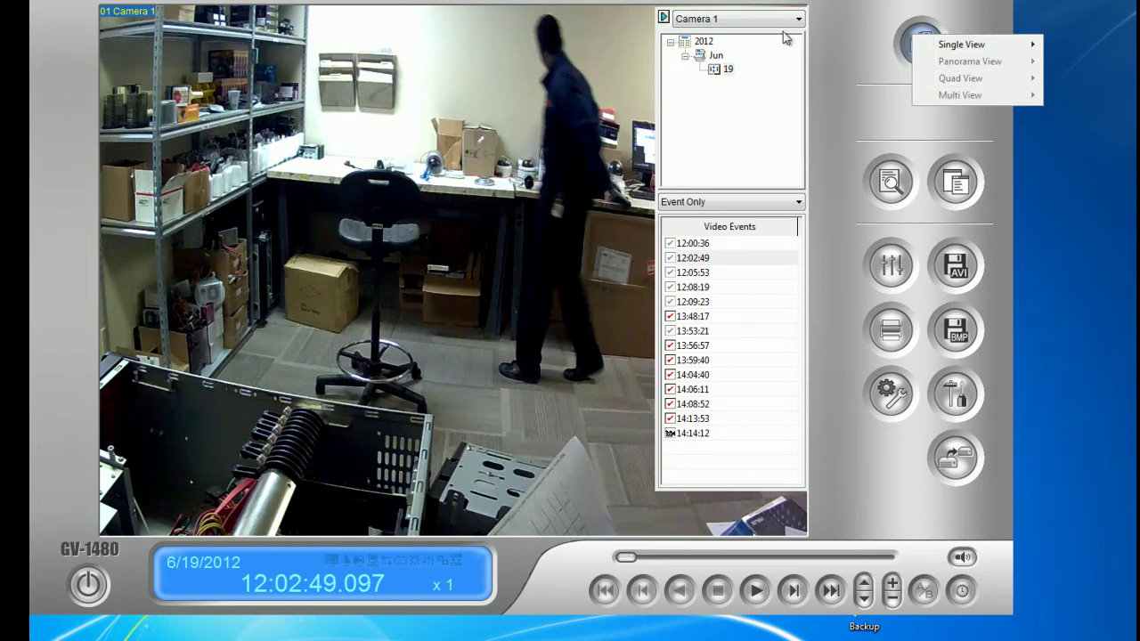
pyautogui.click(853, 52)
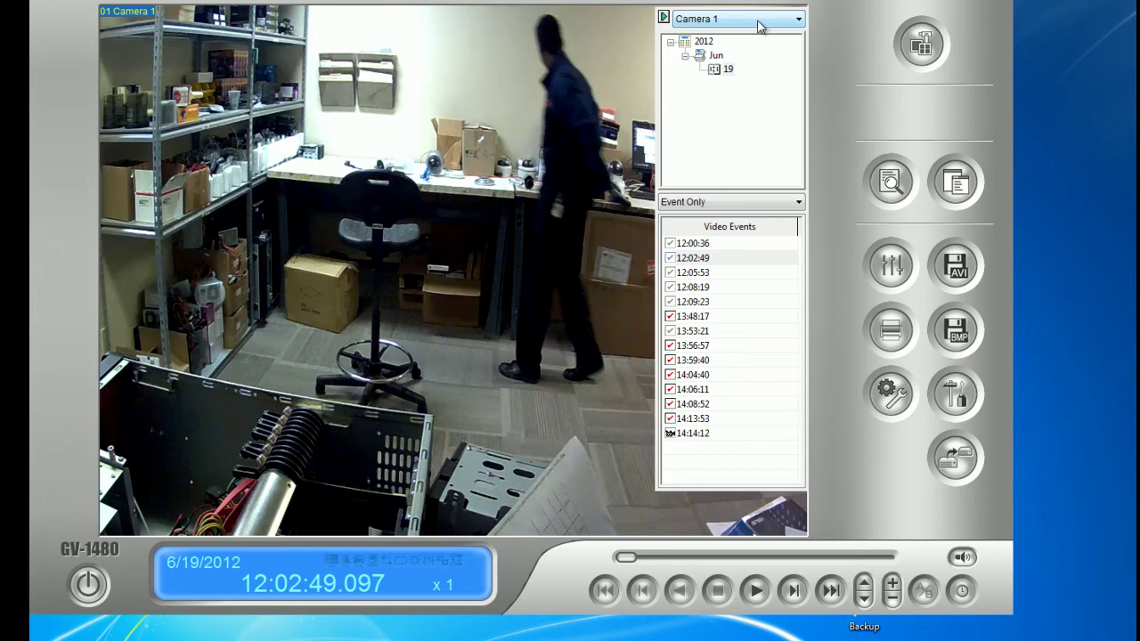
# Show the 19 June 2012 recordings and select the events from 12:00:36 through 12:05:53.
pyautogui.click(727, 71)
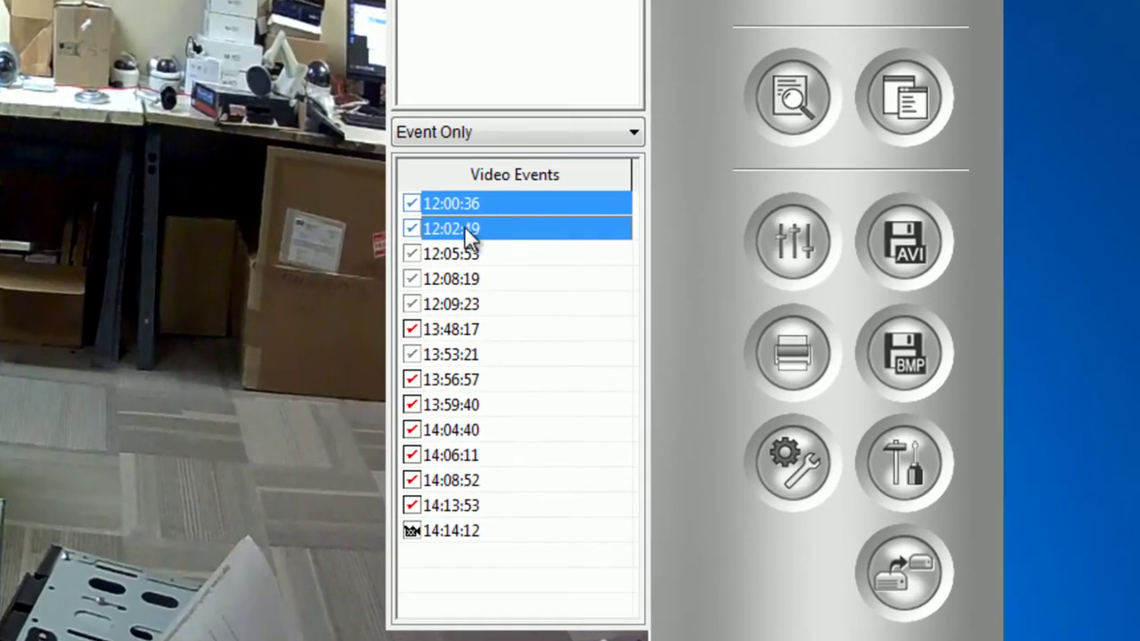
pyautogui.moveTo(701, 257); pyautogui.dragTo(697, 273)
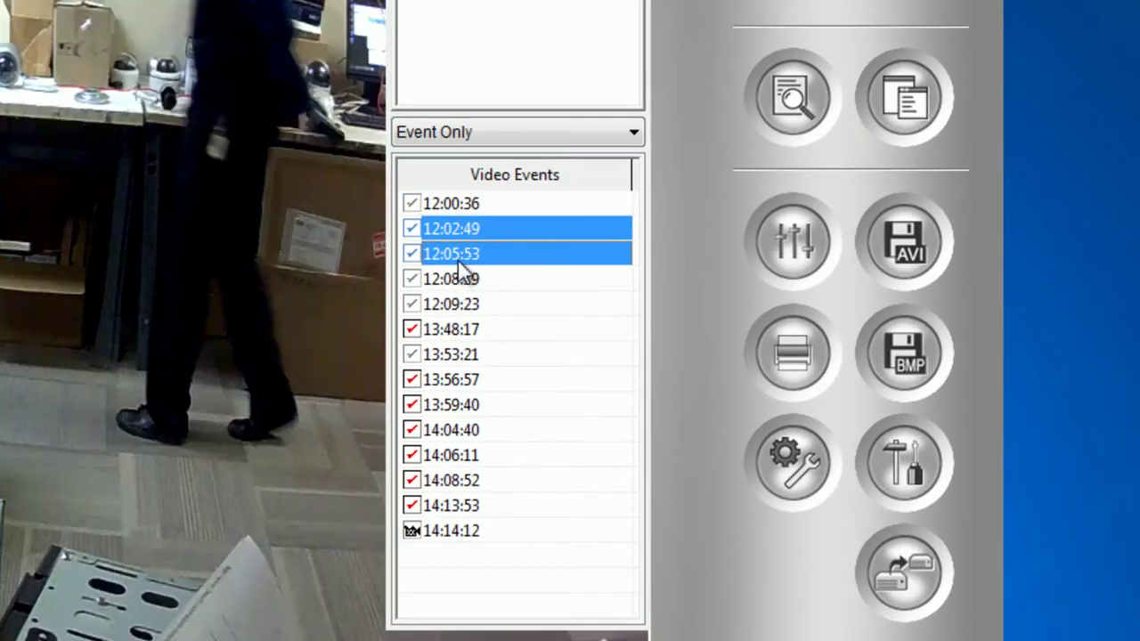
pyautogui.click(478, 205)
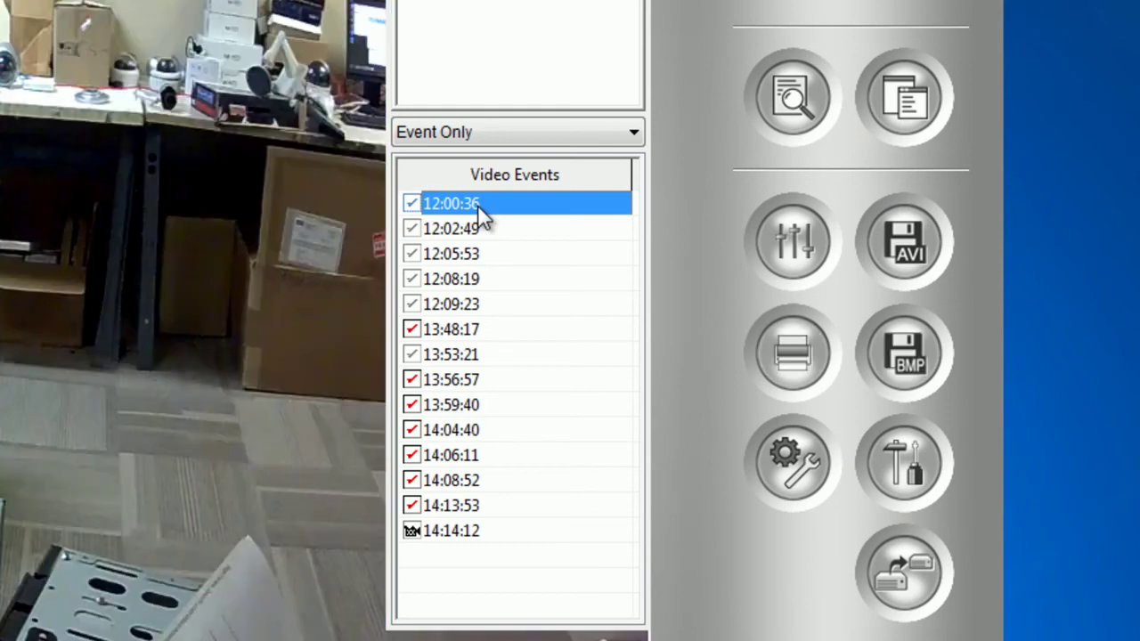
pyautogui.moveTo(477, 205); pyautogui.dragTo(454, 257)
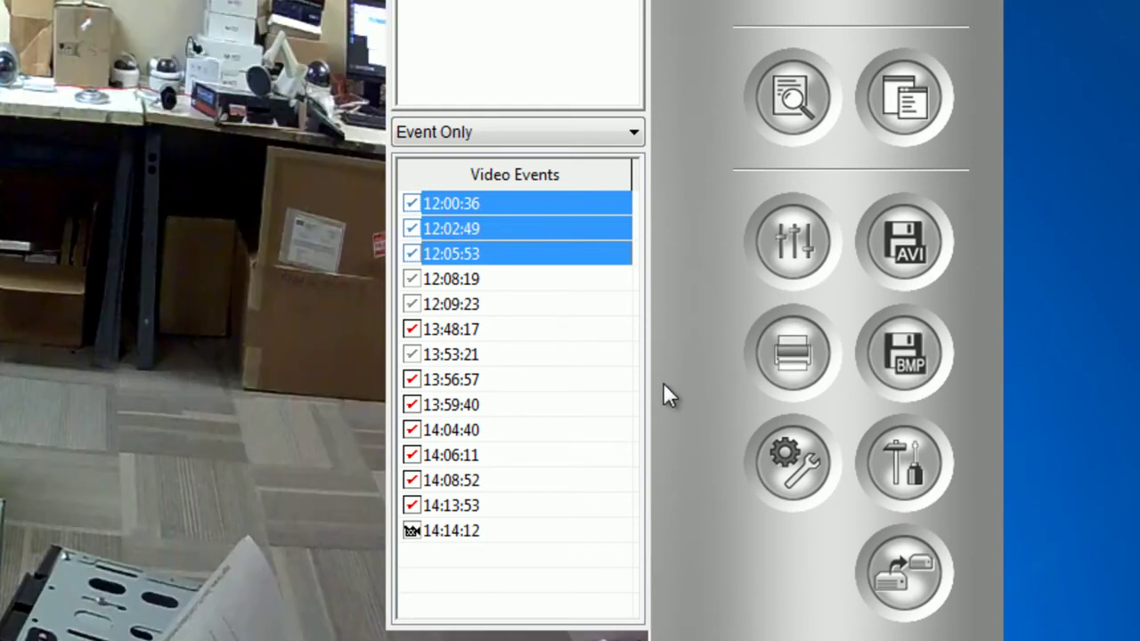
# Start a Backup of the selected events with the 12:00:36–12:06:13 time range.
pyautogui.rightClick(522, 228)
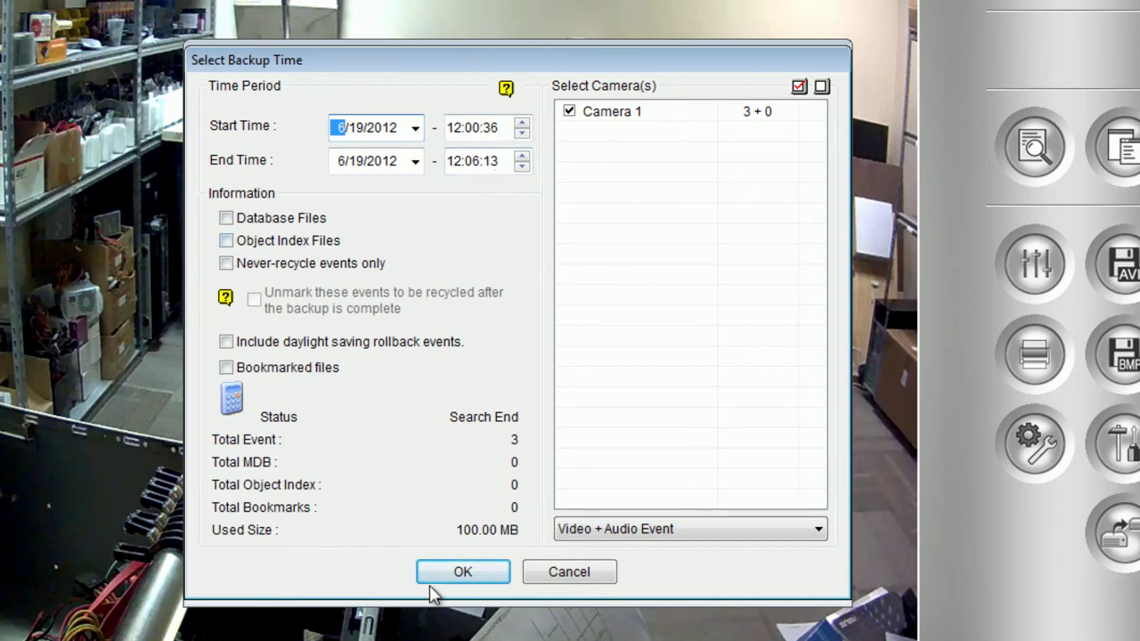
pyautogui.click(457, 575)
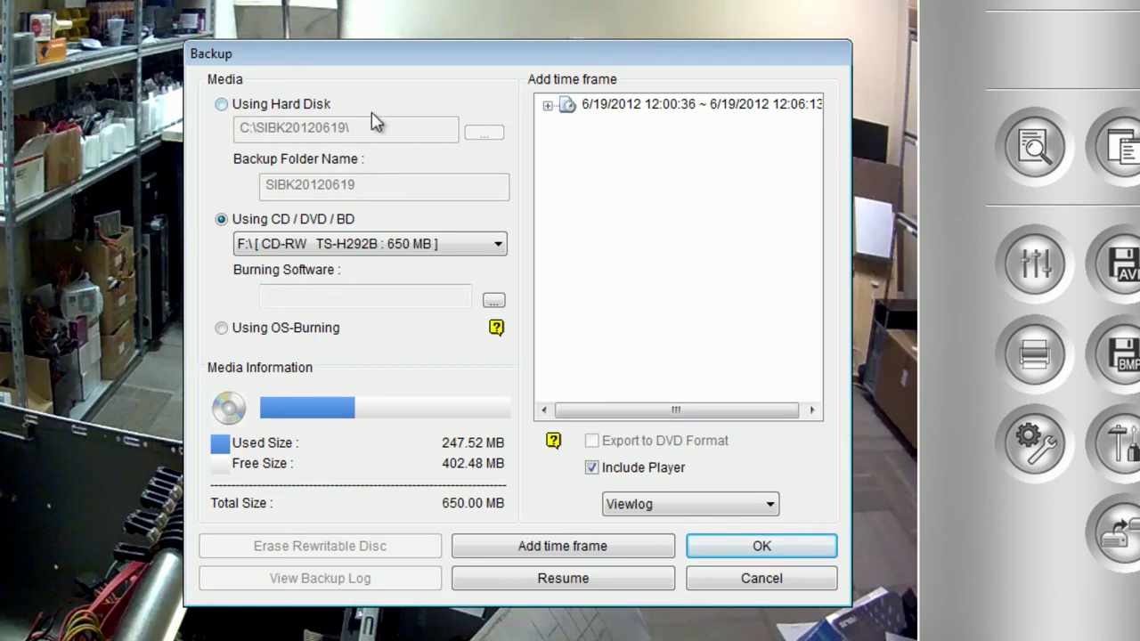
# Switch the backup to Using Hard Disk with the Desktop Backup folder as destination.
pyautogui.click(276, 105)
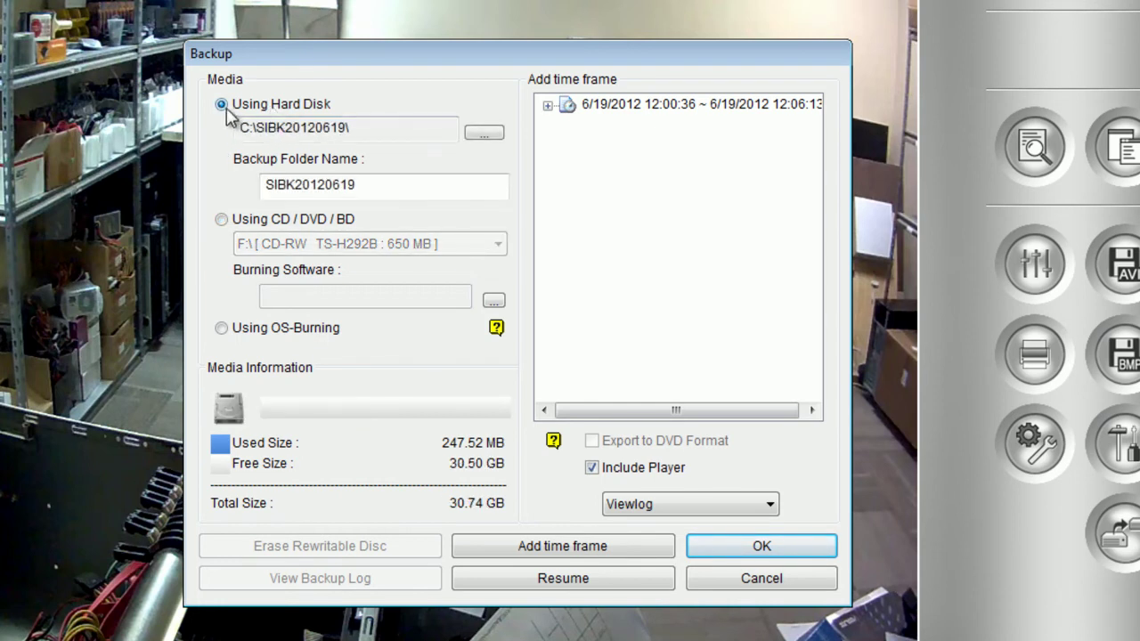
pyautogui.click(476, 137)
pyautogui.moveTo(666, 308); pyautogui.dragTo(657, 263)
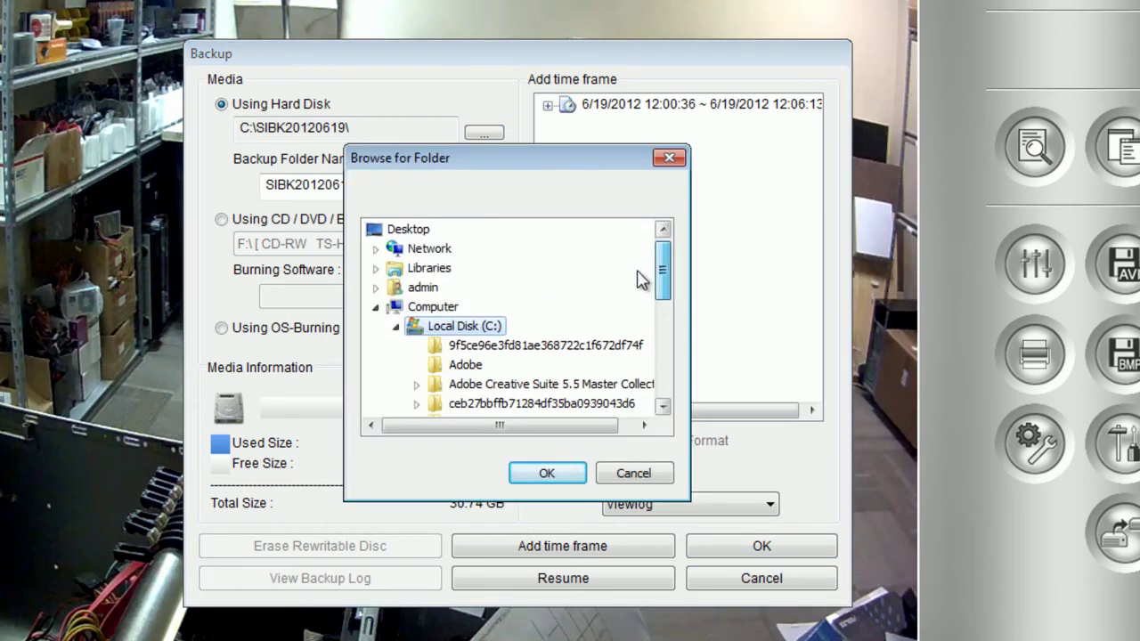
pyautogui.click(396, 327)
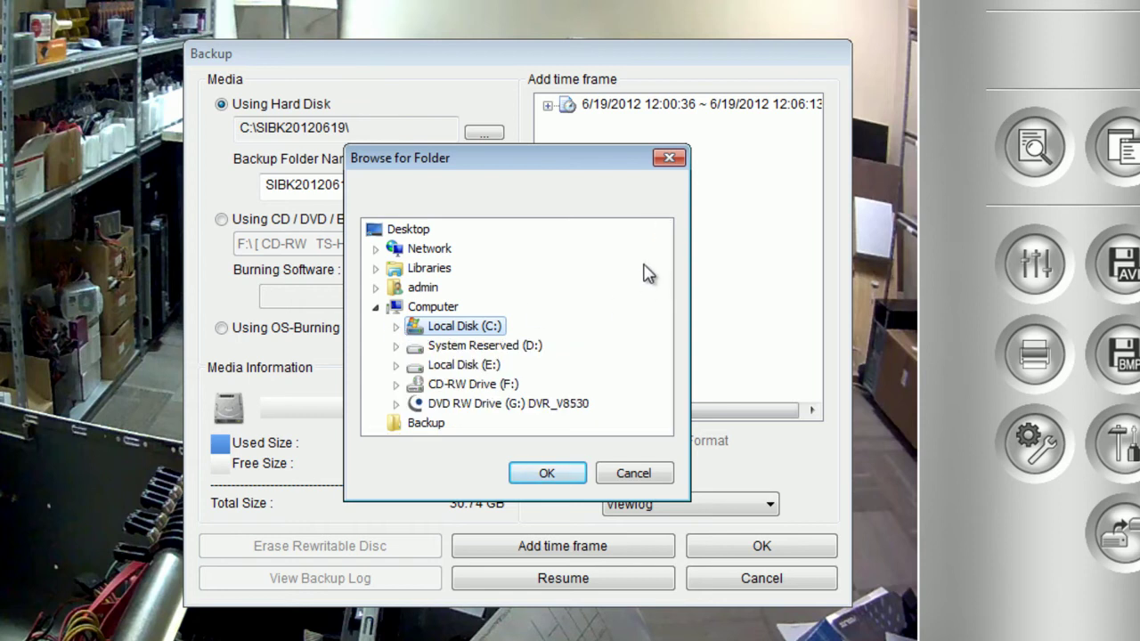
pyautogui.click(465, 366)
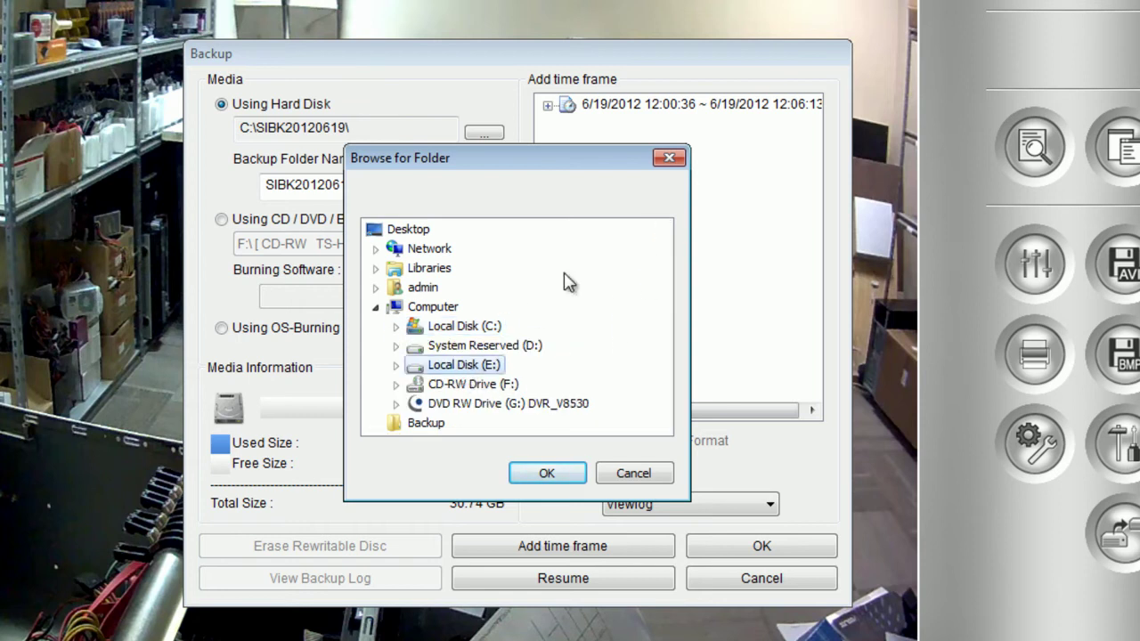
pyautogui.click(406, 428)
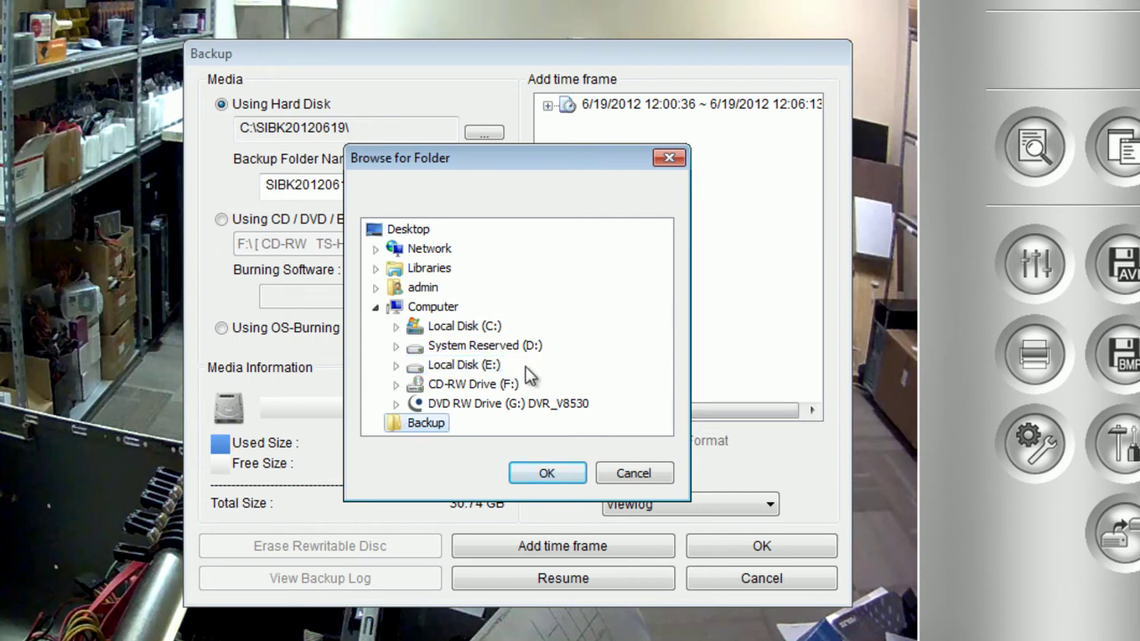
pyautogui.click(544, 475)
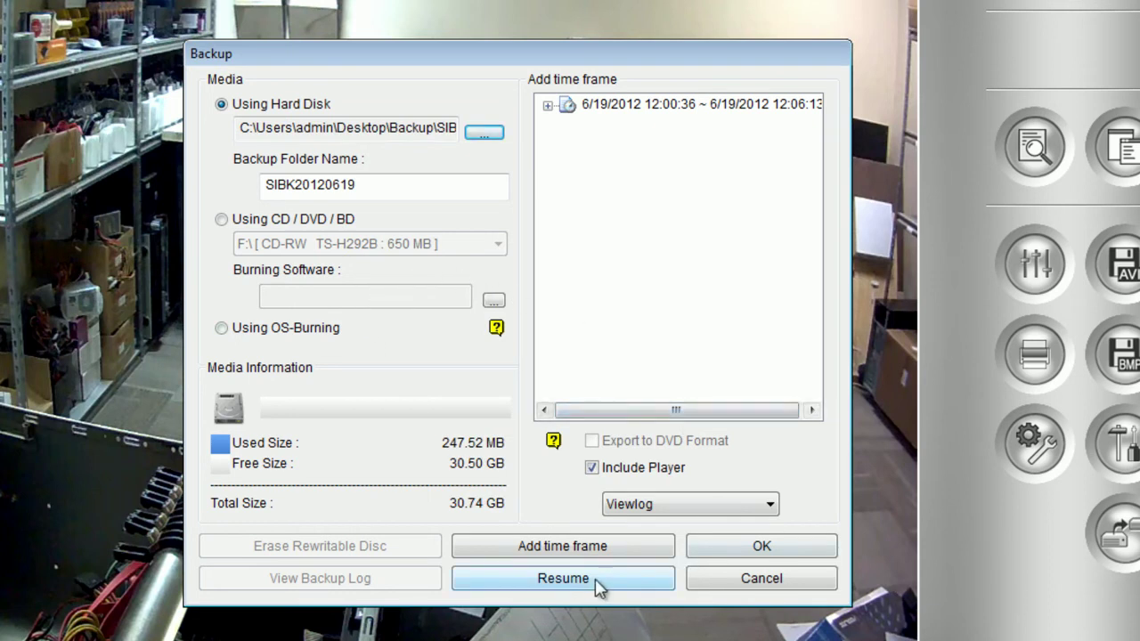
# Confirm the Backup dialog to copy all 1105 files into SIBK20120619.
pyautogui.click(726, 552)
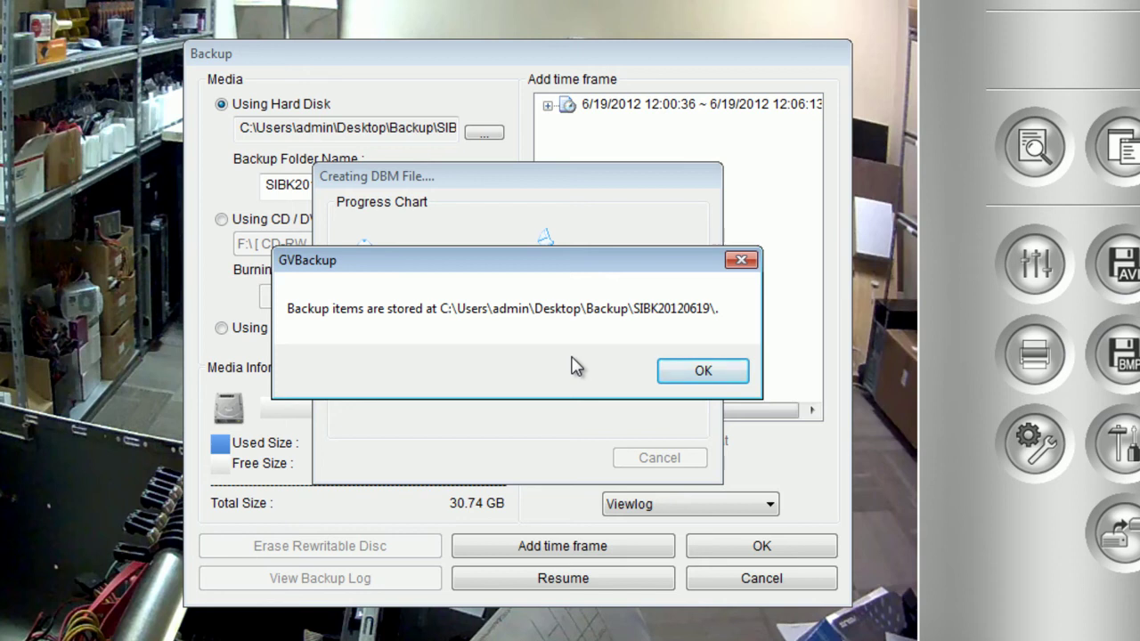
# Dismiss the GVBackup message, then open SIBK20120619 and scroll to EZViewLog500.
pyautogui.click(690, 372)
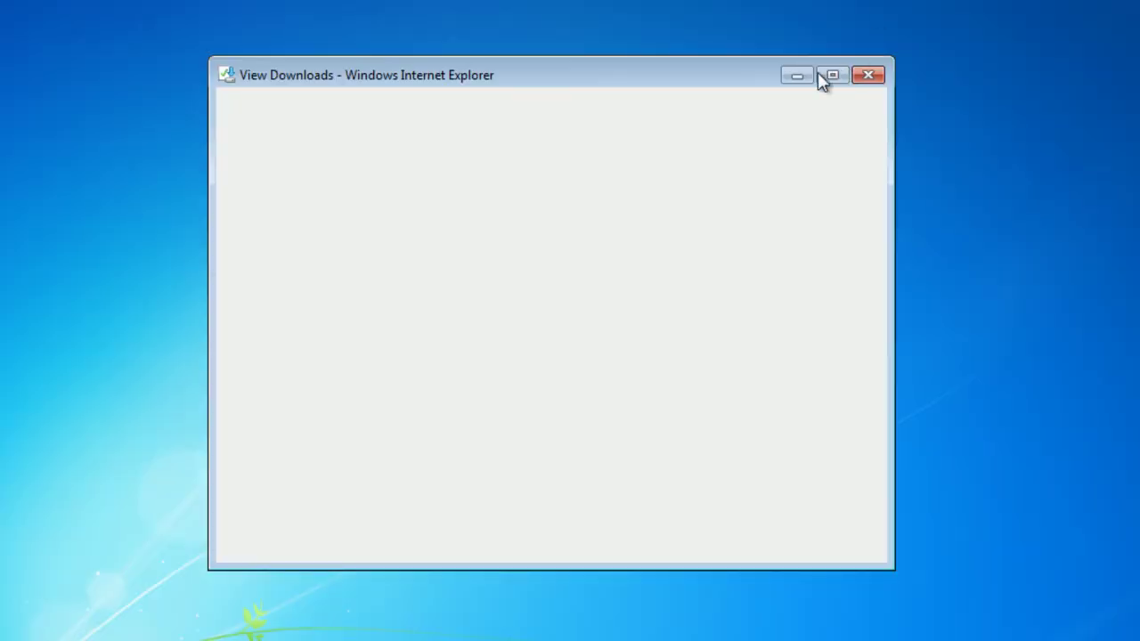
pyautogui.click(807, 80)
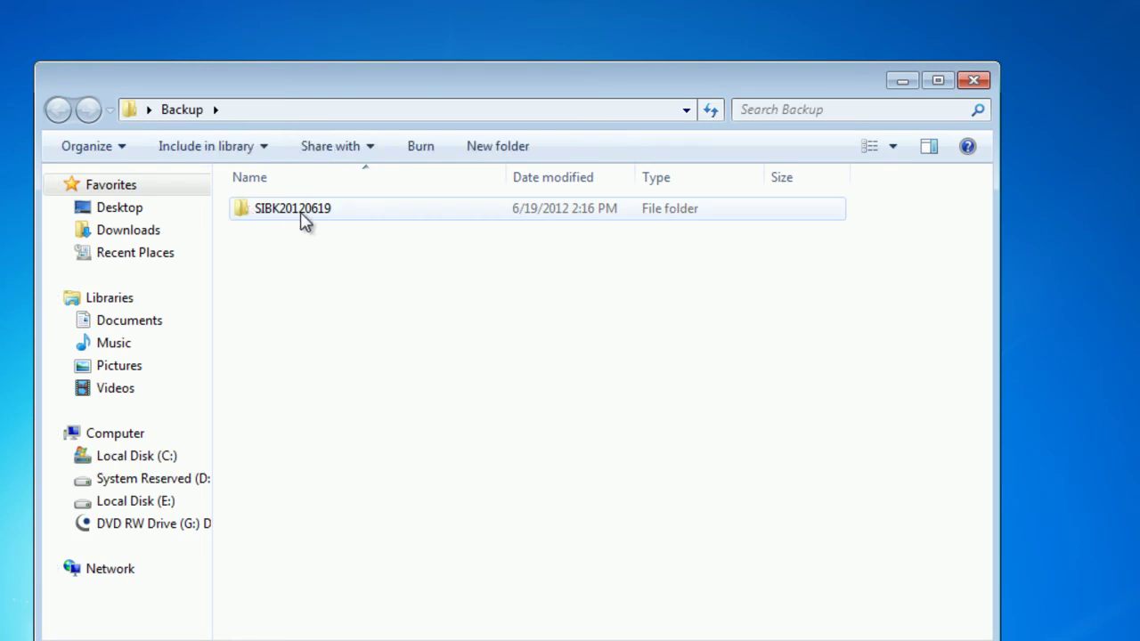
pyautogui.doubleClick(323, 217)
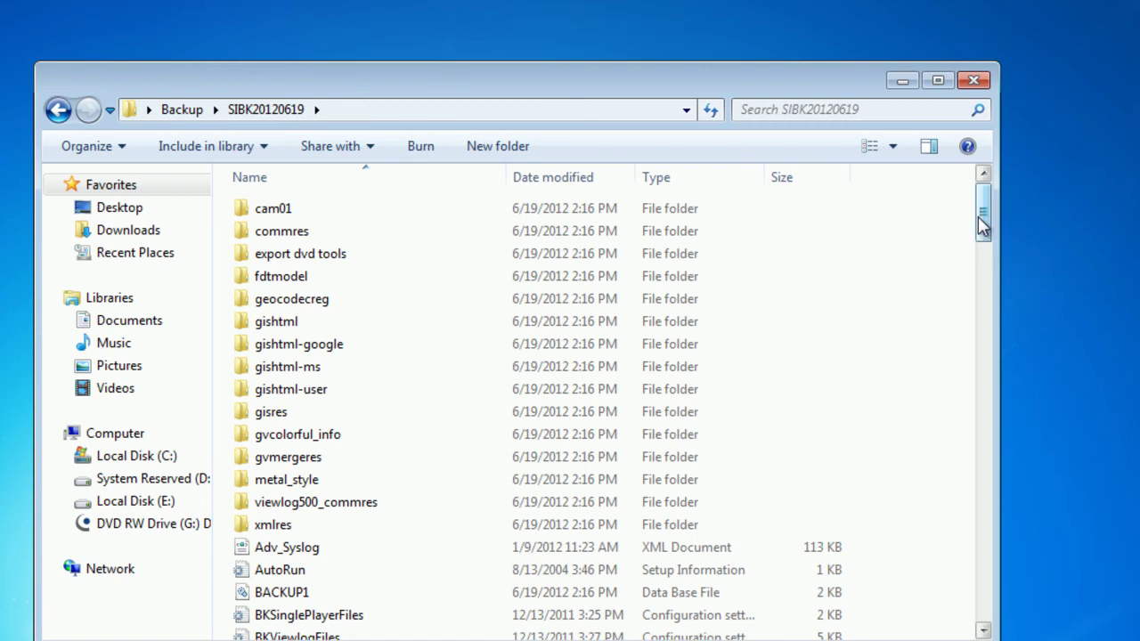
pyautogui.moveTo(990, 222)
pyautogui.mouseDown()
pyautogui.moveTo(950, 463)
pyautogui.moveTo(987, 489)
pyautogui.moveTo(1005, 326)
pyautogui.moveTo(984, 470)
pyautogui.moveTo(984, 410)
pyautogui.moveTo(1005, 228)
pyautogui.moveTo(1041, 252)
pyautogui.mouseUp()
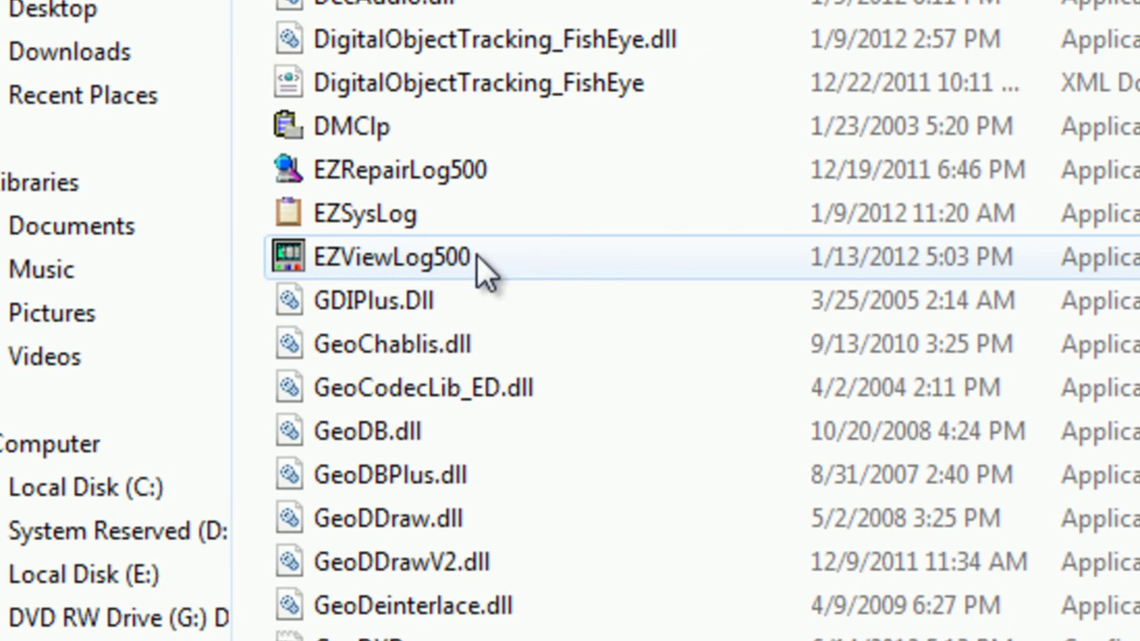
# Run EZViewLog500 from the backup folder and minimize Explorer while it loads.
pyautogui.doubleClick(431, 264)
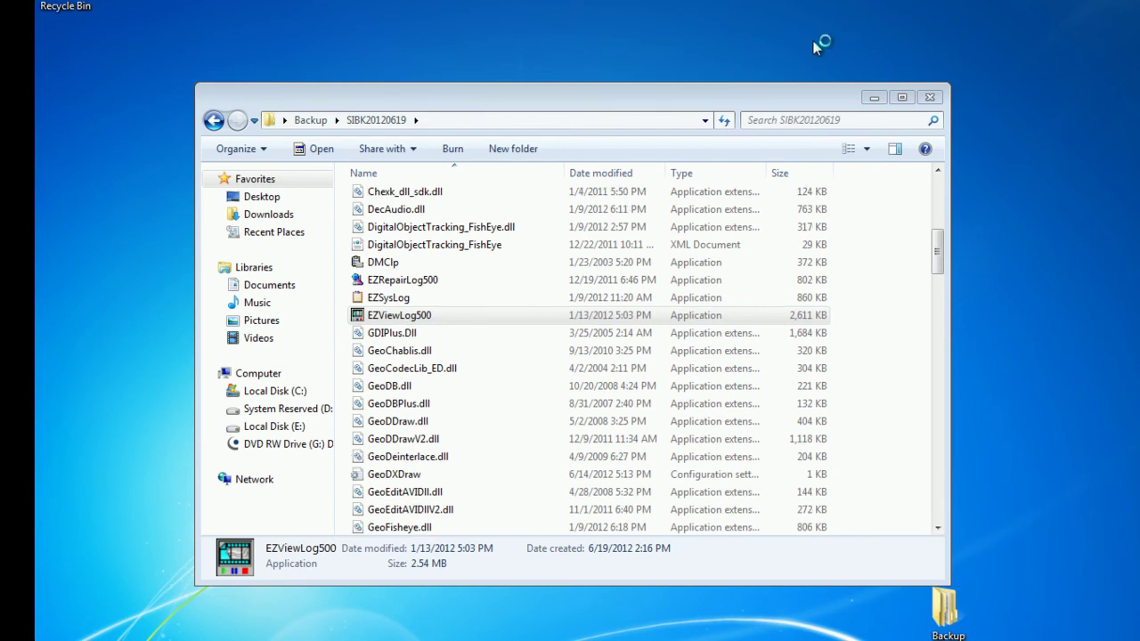
pyautogui.click(874, 98)
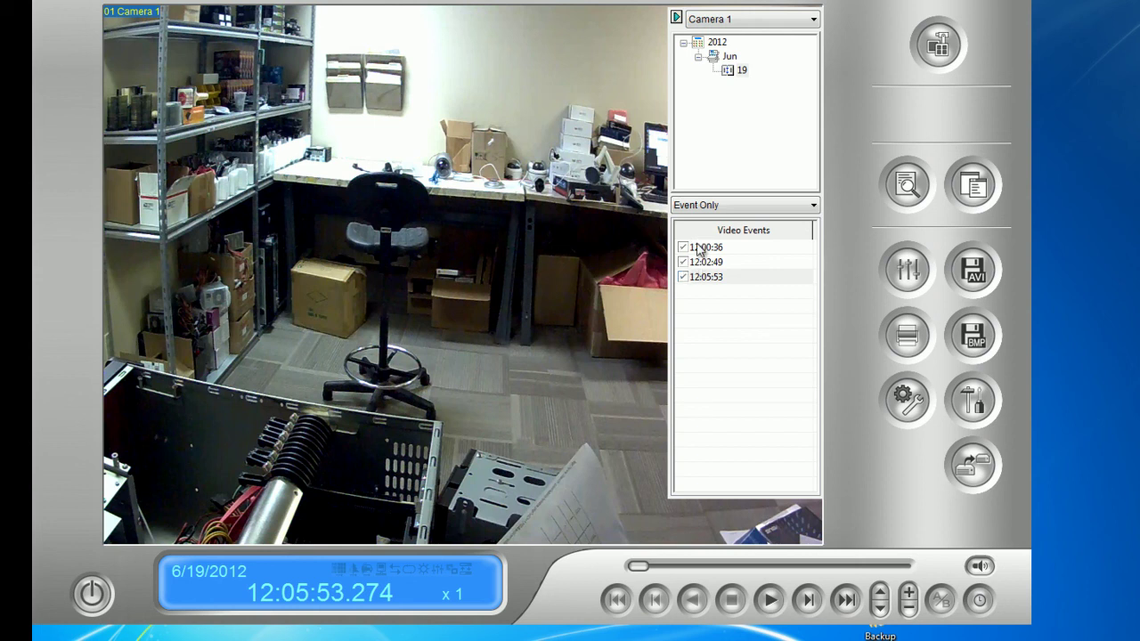
# Play the footage from 12:00:36, briefly at x2 then back to x1, pausing at 12:01:00.
pyautogui.click(700, 247)
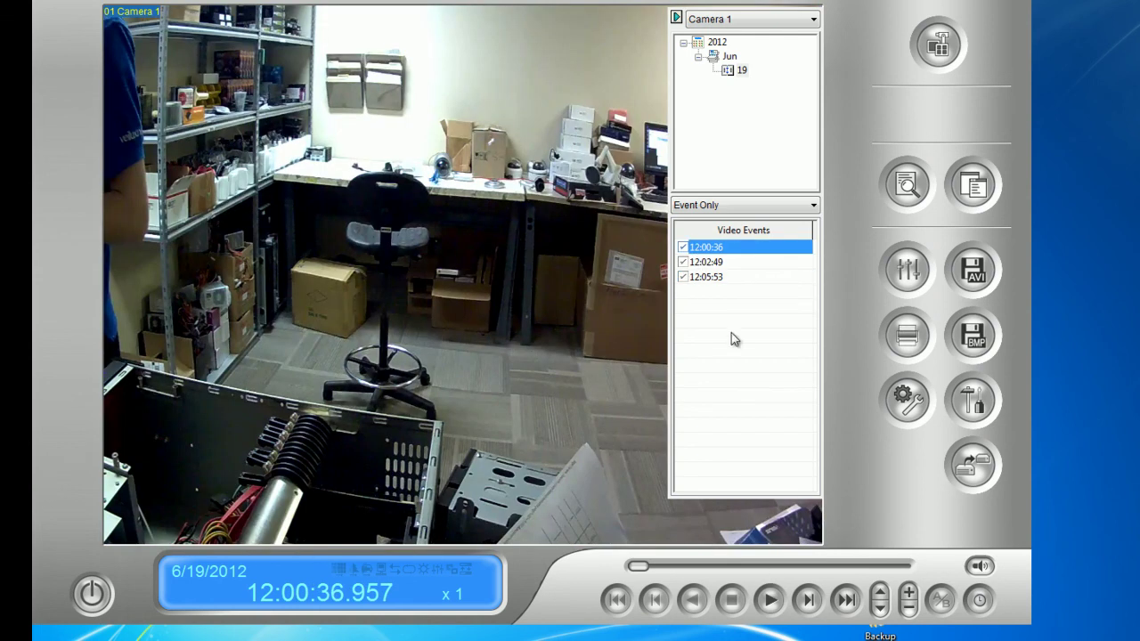
pyautogui.click(772, 600)
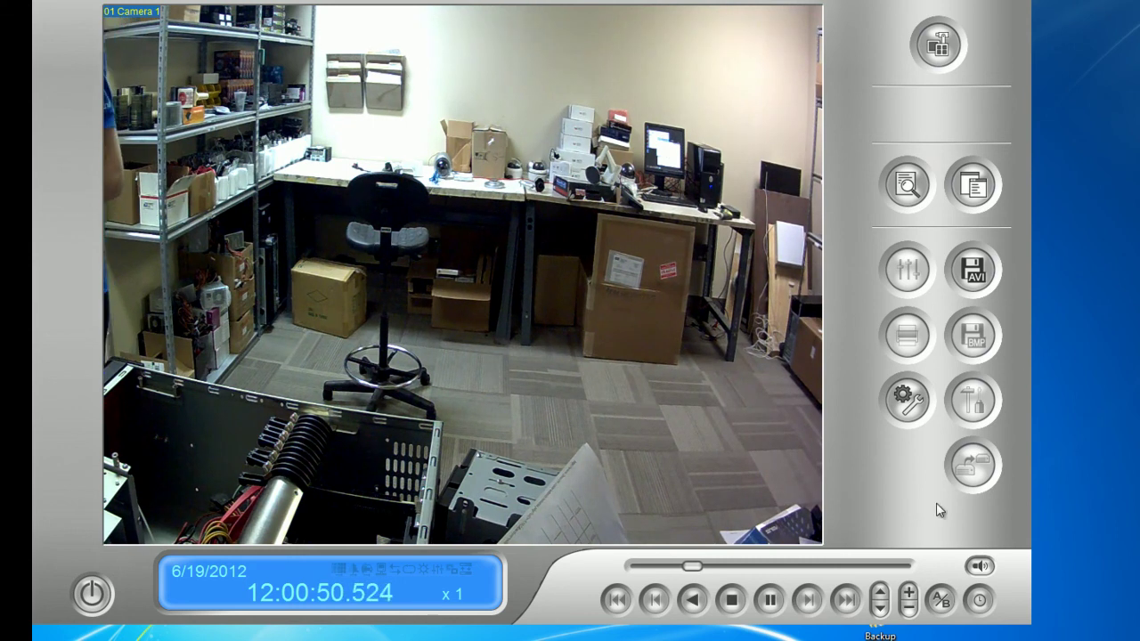
pyautogui.click(880, 595)
pyautogui.click(880, 592)
pyautogui.click(880, 609)
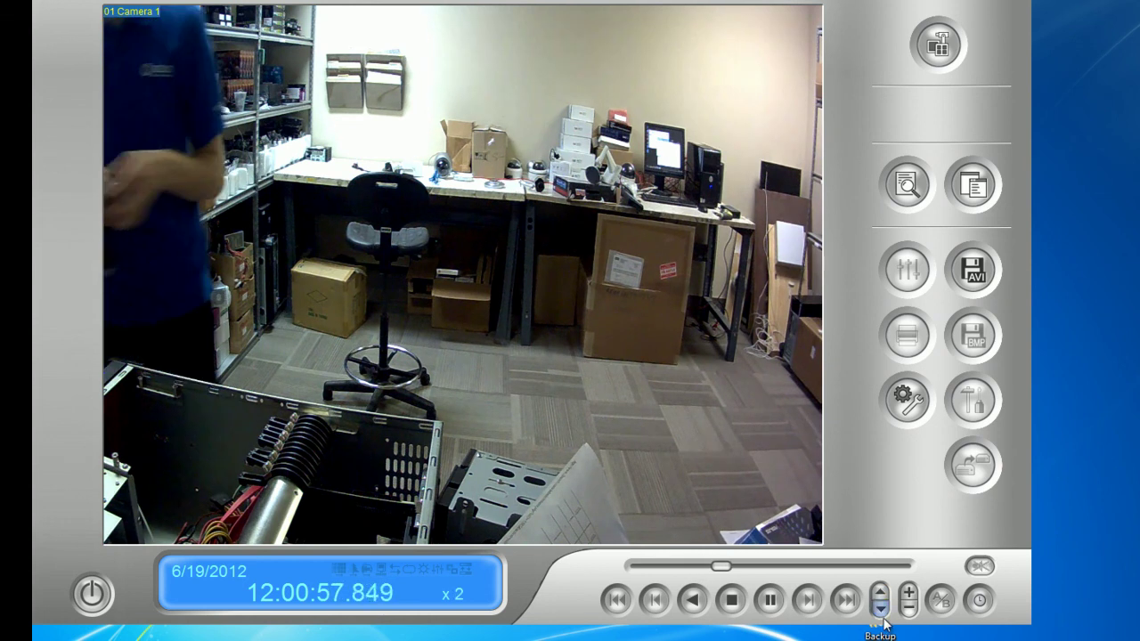
pyautogui.click(880, 609)
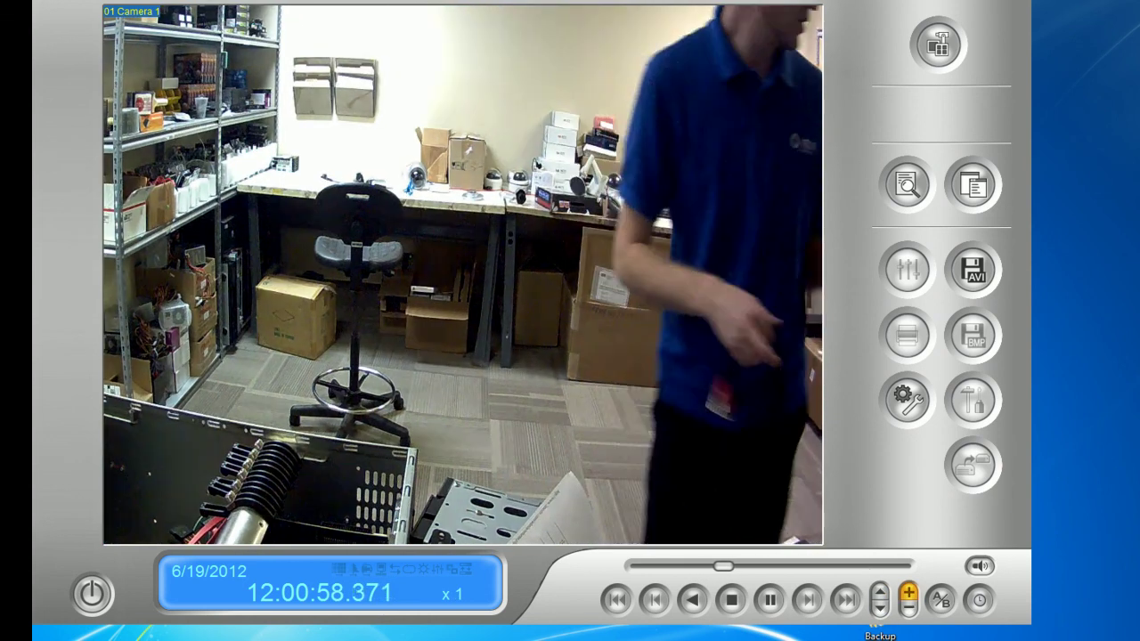
pyautogui.click(770, 600)
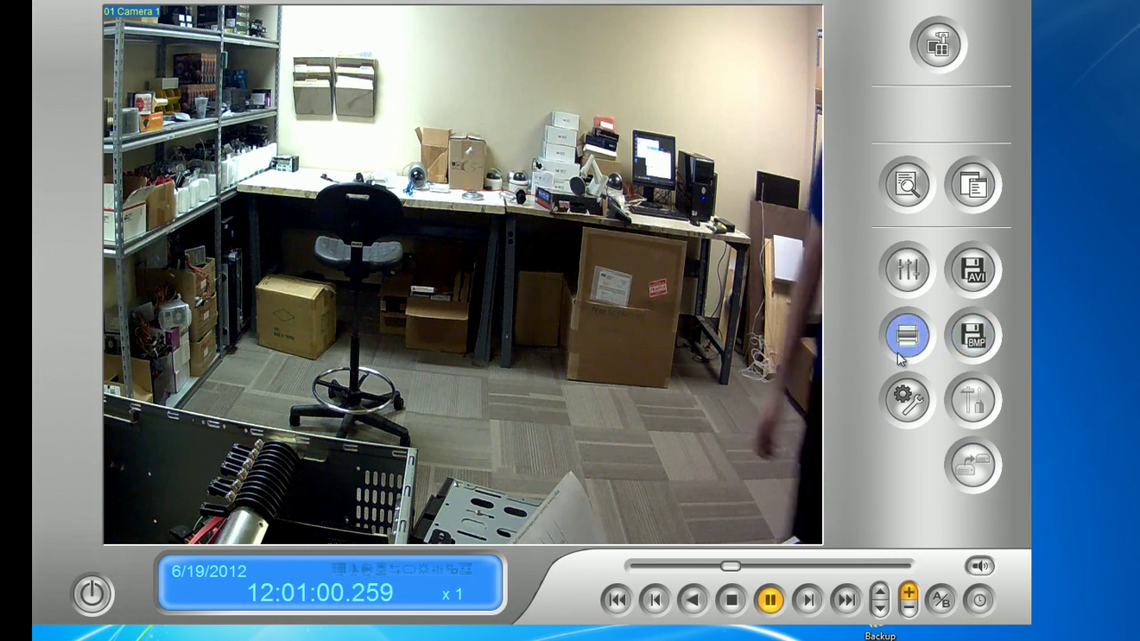